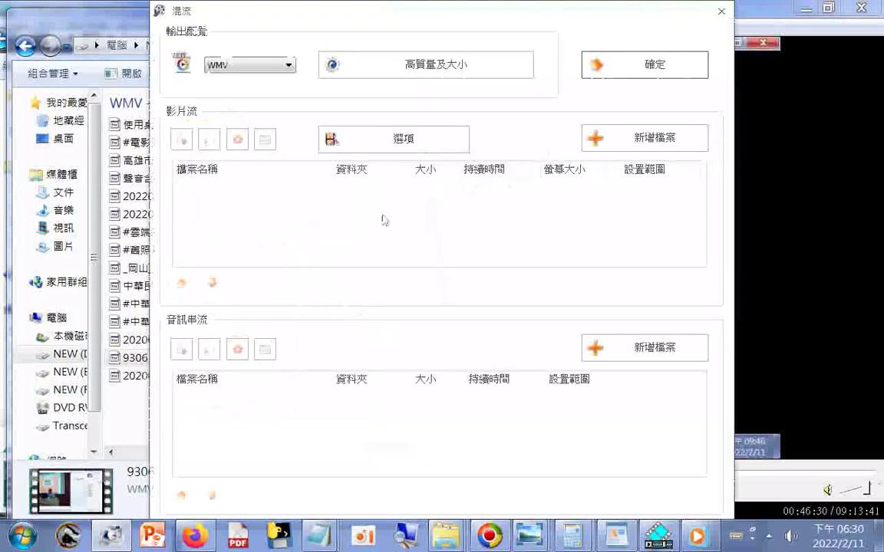
# Rename the WMV file starting with 930619-1 on drive D as 2004.wmv and add it to the video stream list.
pyautogui.click(138, 378)
pyautogui.click(169, 359)
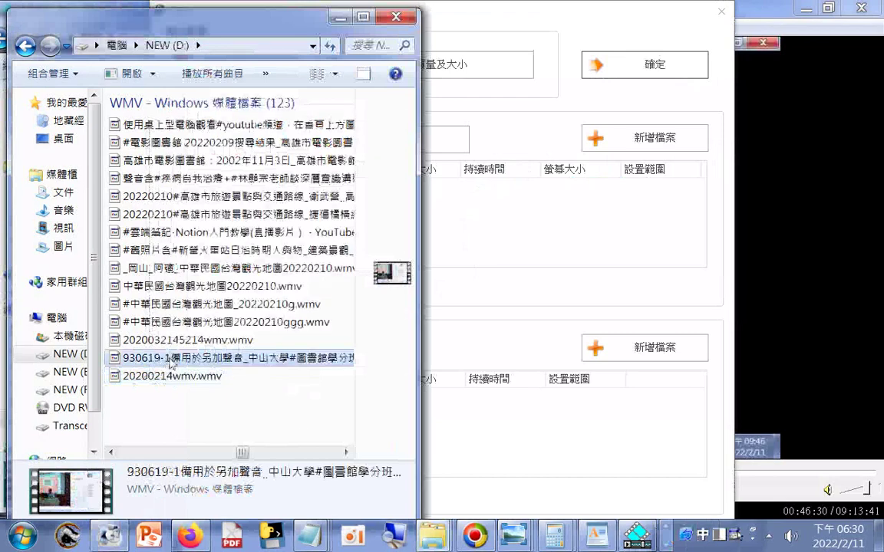
pyautogui.rightClick(171, 363)
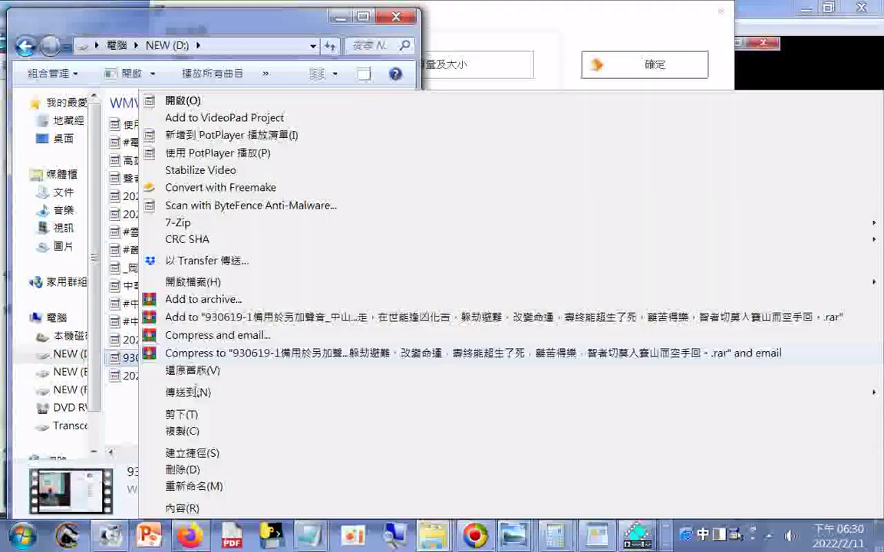
pyautogui.click(192, 488)
pyautogui.rightClick(314, 359)
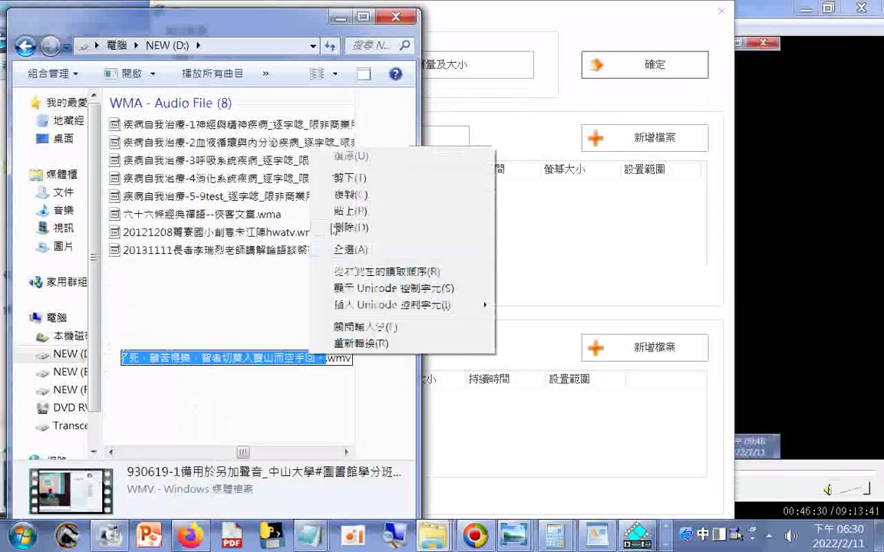
pyautogui.click(342, 177)
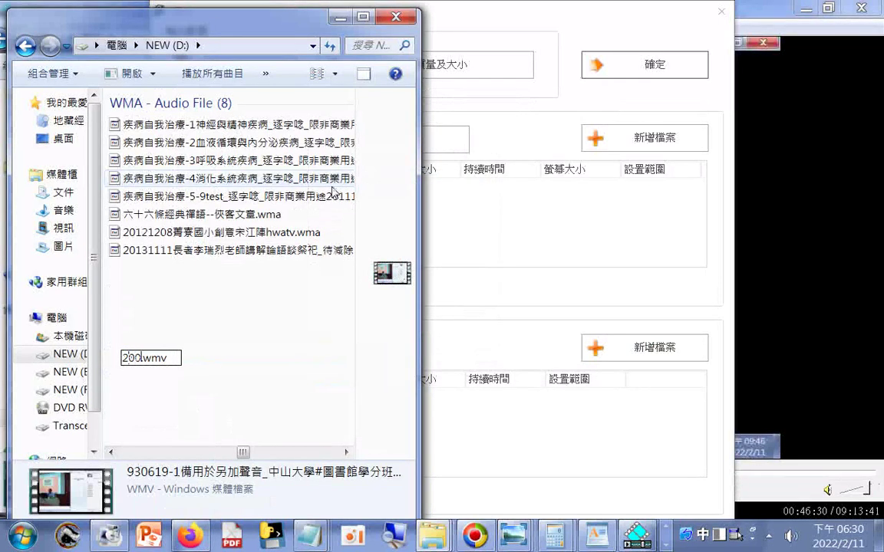
pyautogui.press('Return')
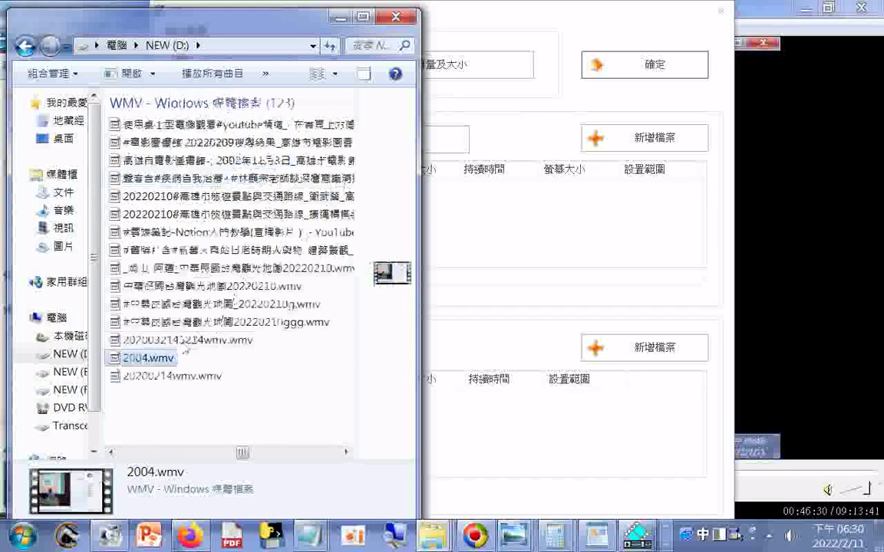
pyautogui.moveTo(162, 371); pyautogui.dragTo(463, 223)
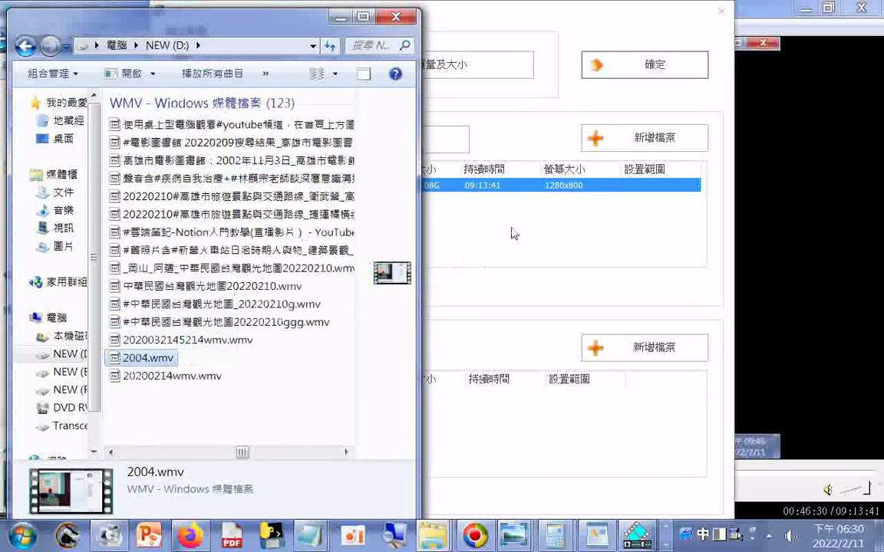
pyautogui.click(513, 230)
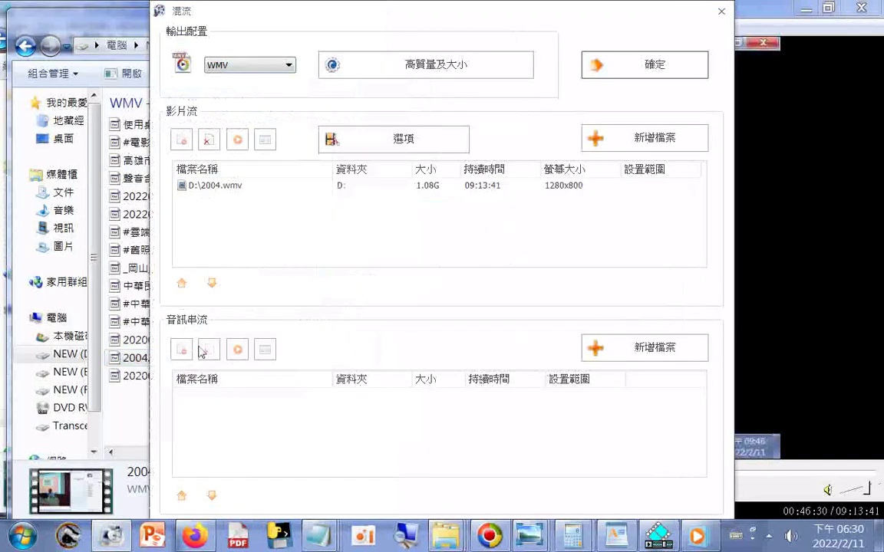
pyautogui.click(644, 352)
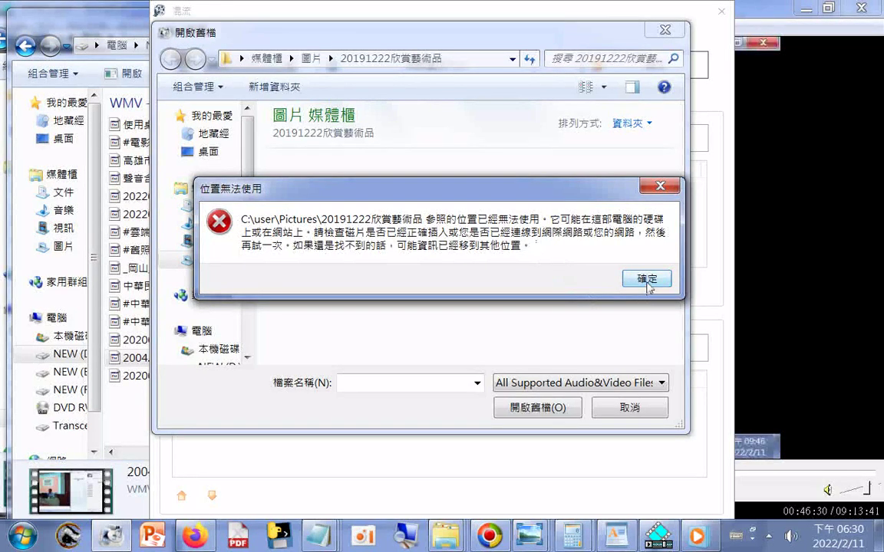
pyautogui.click(646, 280)
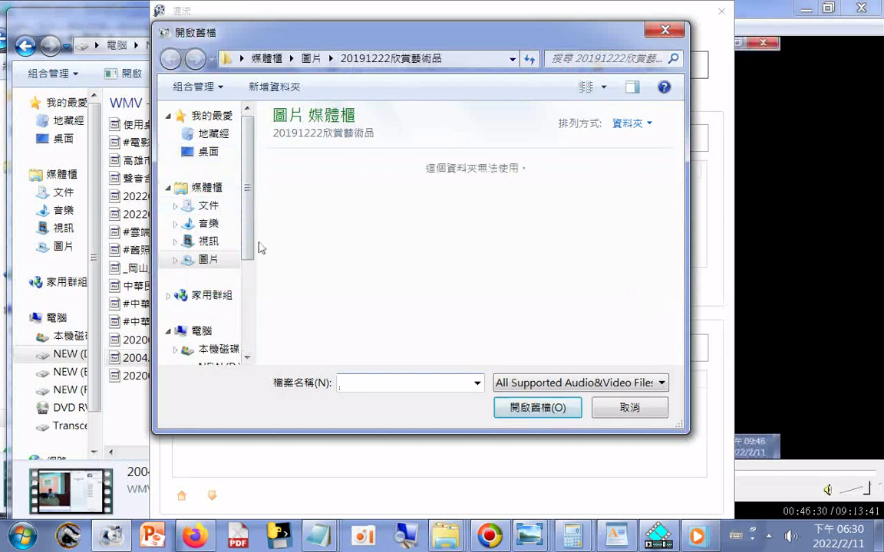
pyautogui.scroll(-3, 248, 328)
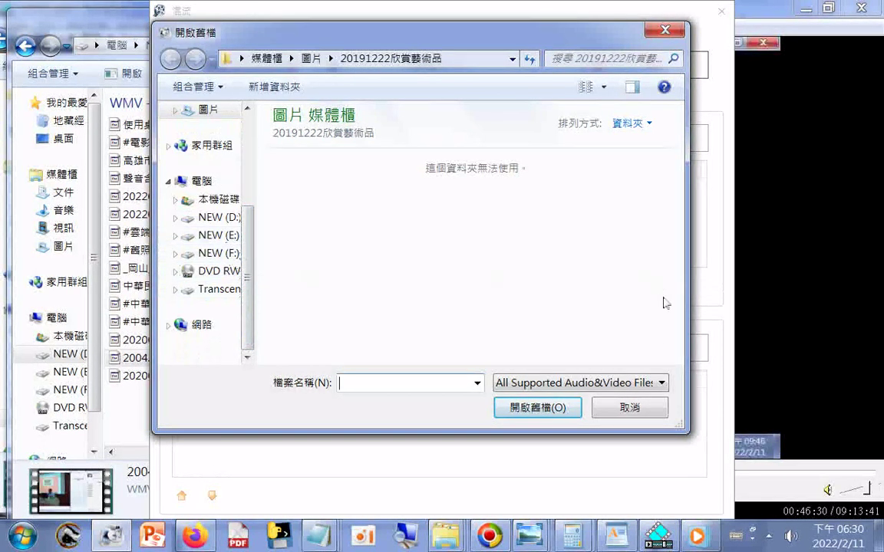
pyautogui.click(640, 411)
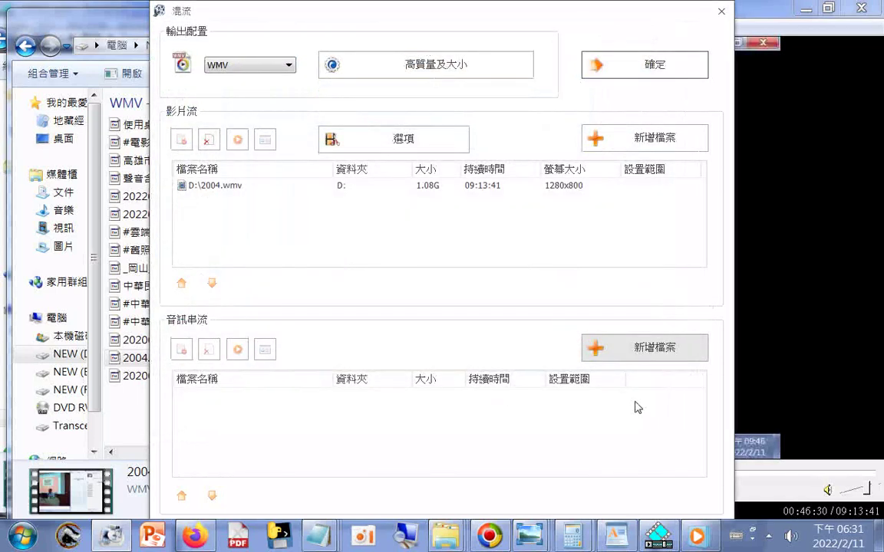
# Add the PCDV0268 WAV recording from the My Music folder (我的音樂) to the audio stream list.
pyautogui.click(641, 355)
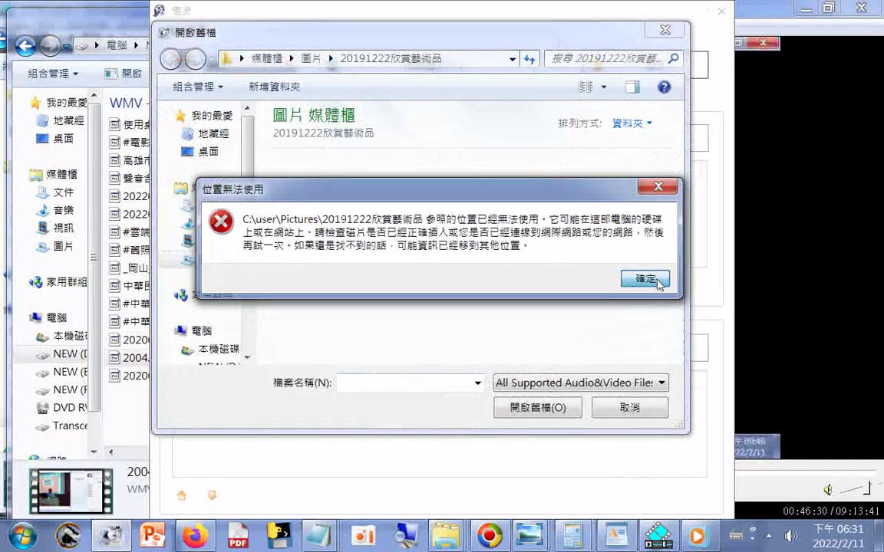
pyautogui.click(656, 281)
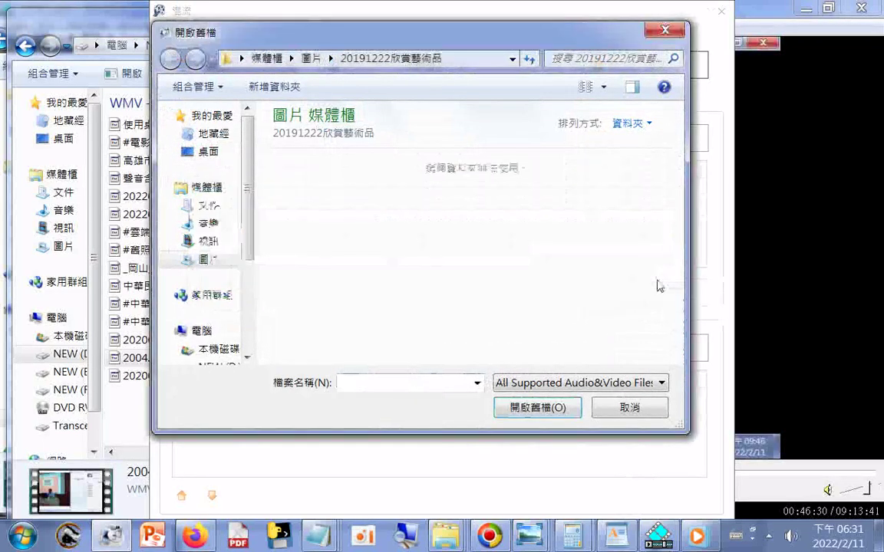
pyautogui.click(282, 62)
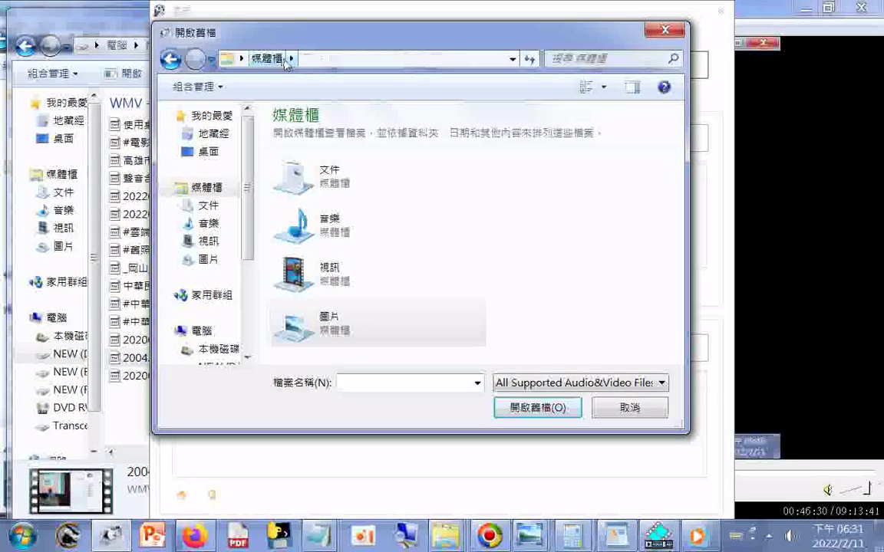
pyautogui.click(249, 317)
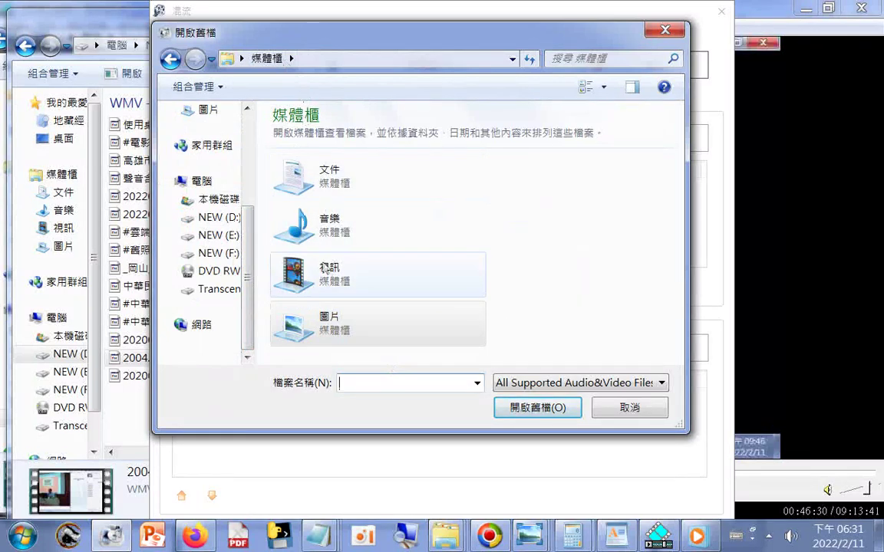
pyautogui.doubleClick(349, 219)
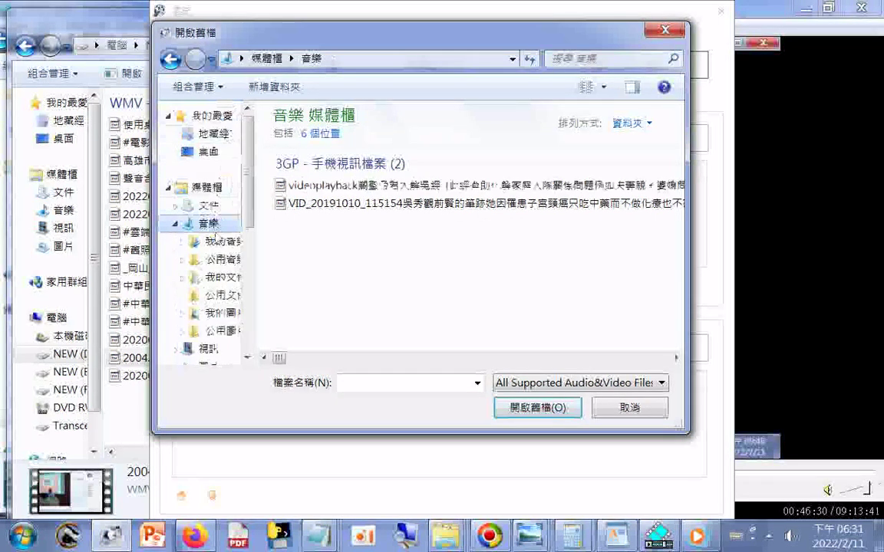
pyautogui.click(226, 242)
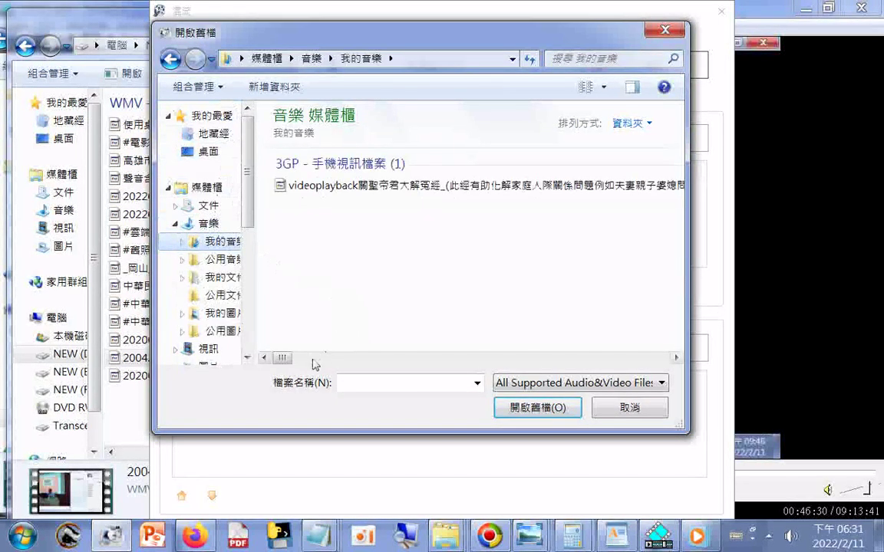
pyautogui.moveTo(278, 357); pyautogui.dragTo(408, 354)
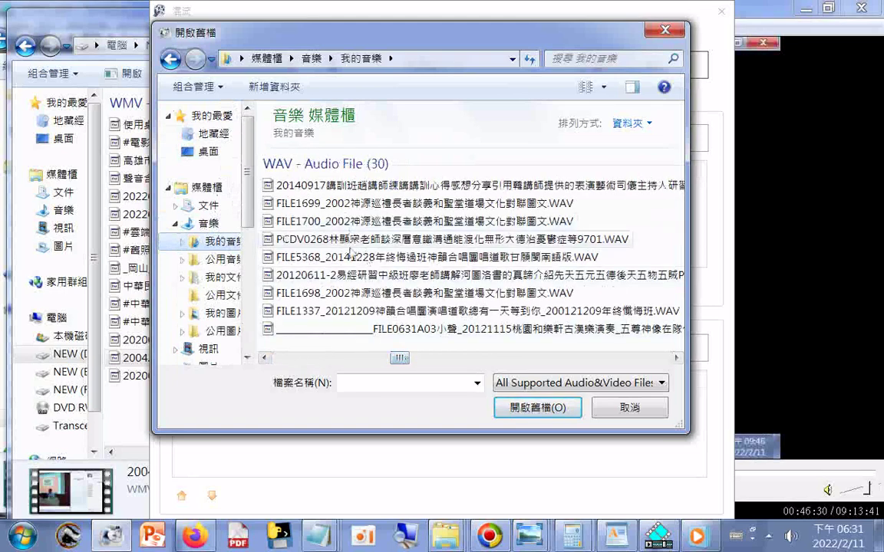
pyautogui.doubleClick(351, 238)
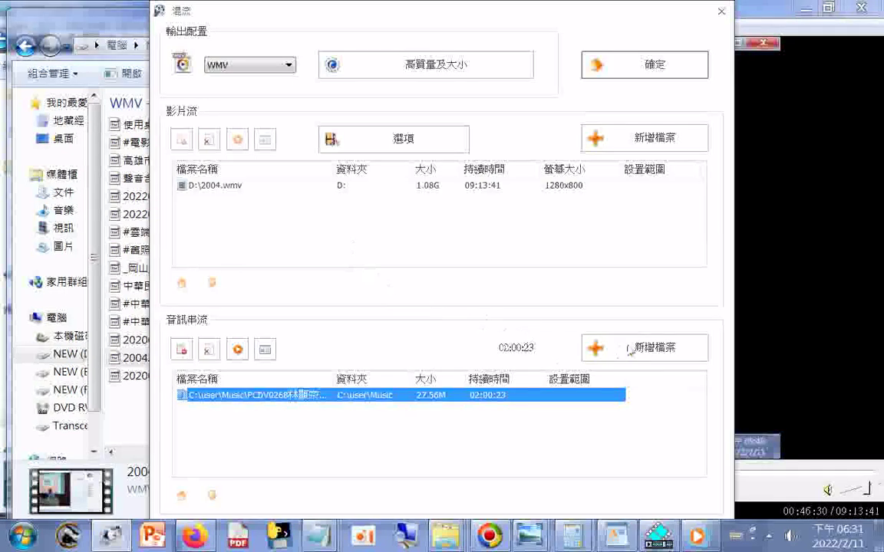
# Add the WMA files 疾病自我治療-1 and 疾病自我治療-2 from the My Music folder to the audio stream list.
pyautogui.click(620, 349)
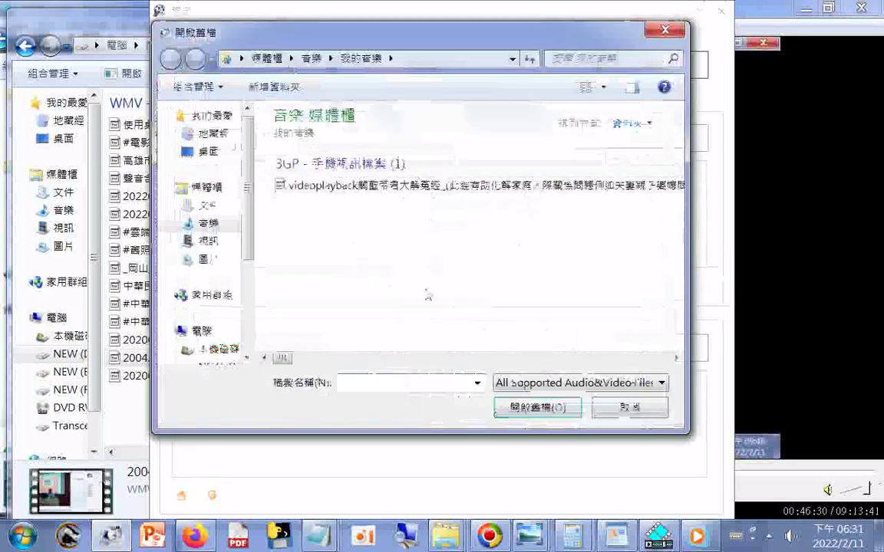
pyautogui.click(407, 361)
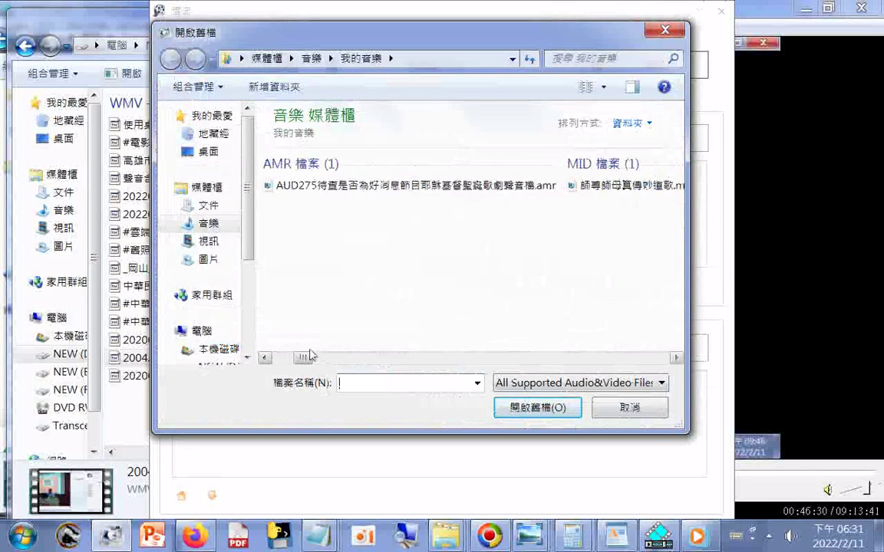
pyautogui.moveTo(305, 359); pyautogui.dragTo(542, 418)
pyautogui.doubleClick(356, 329)
pyautogui.click(610, 348)
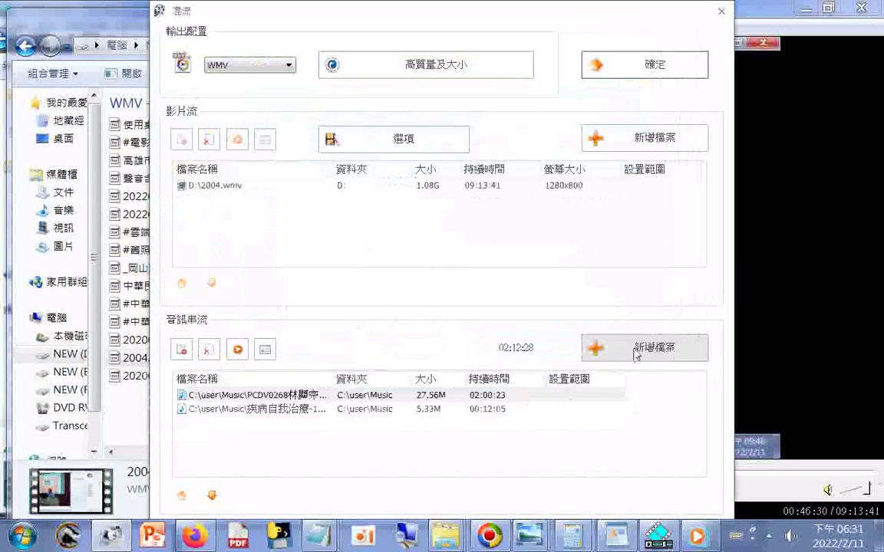
pyautogui.moveTo(282, 357); pyautogui.dragTo(547, 391)
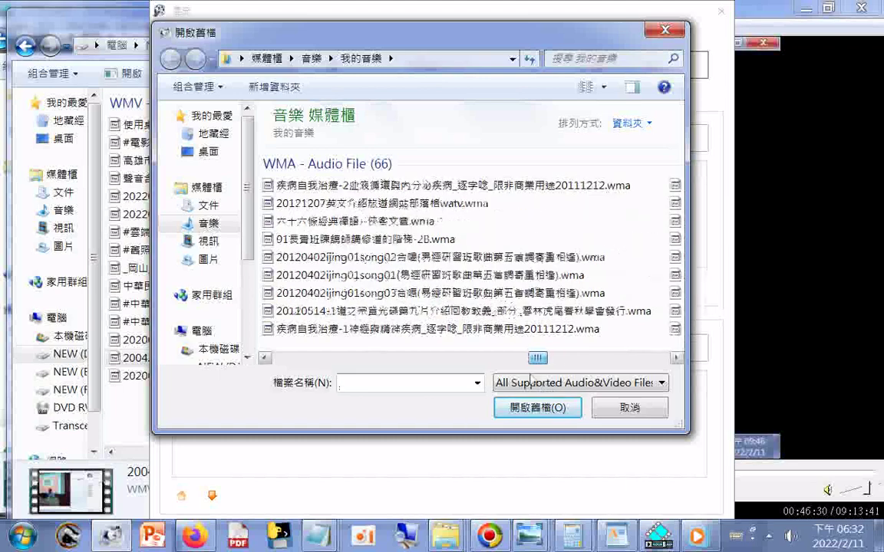
pyautogui.doubleClick(528, 294)
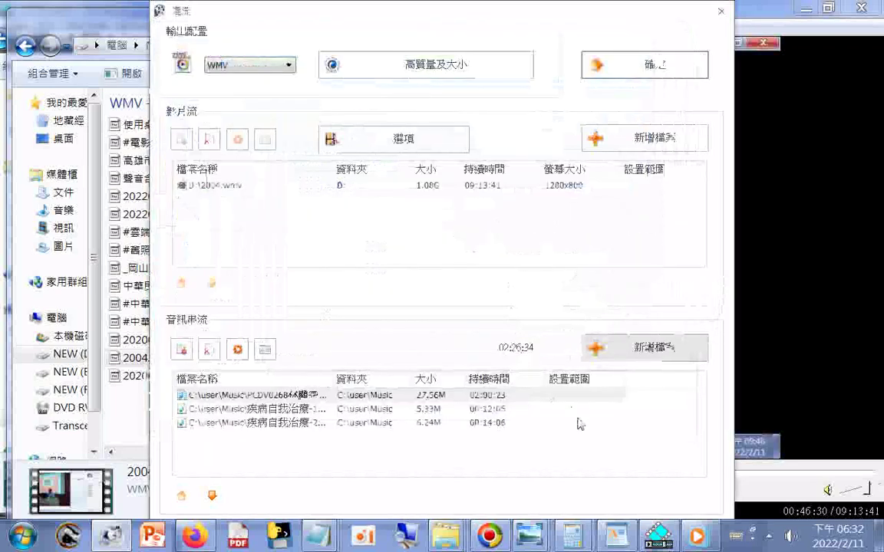
# Add the WMA files 疾病自我治療-3 and 疾病自我治療-4 from the My Music folder to the audio stream list.
pyautogui.click(612, 350)
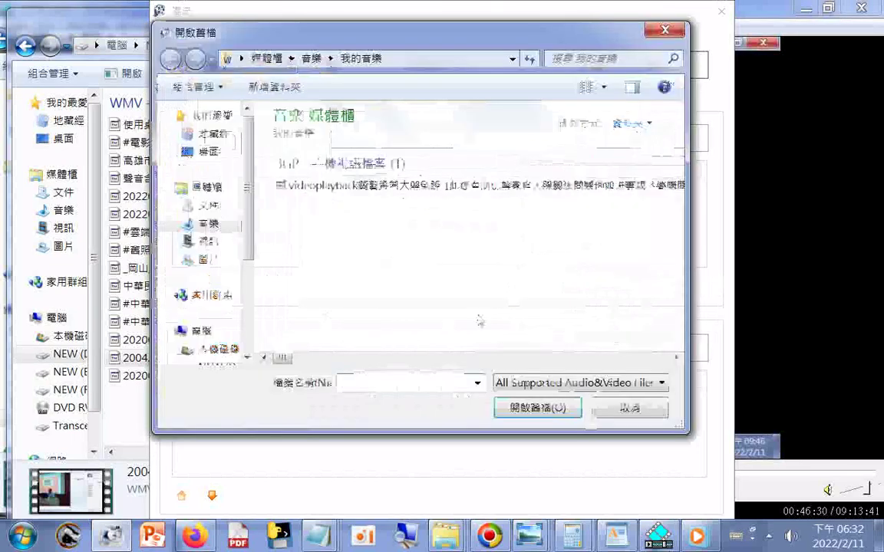
pyautogui.scroll(-10, 478, 321)
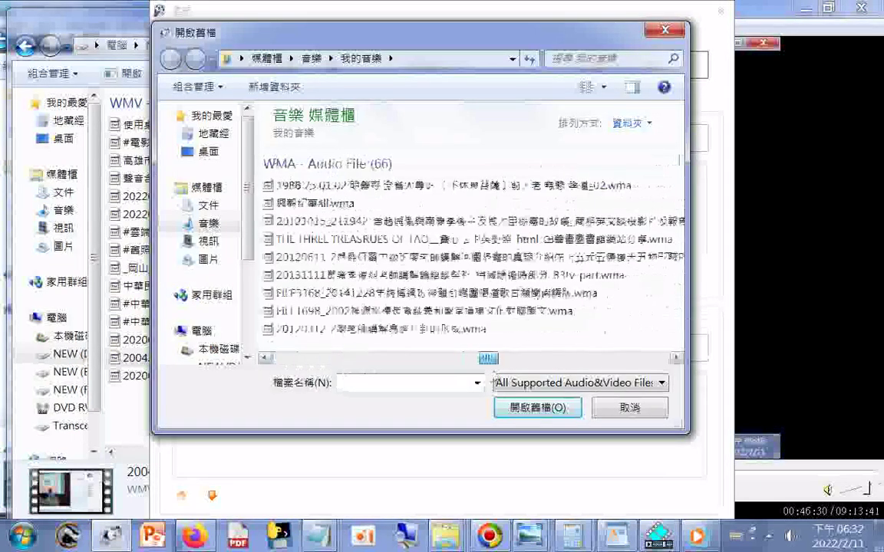
pyautogui.scroll(-4, 560, 383)
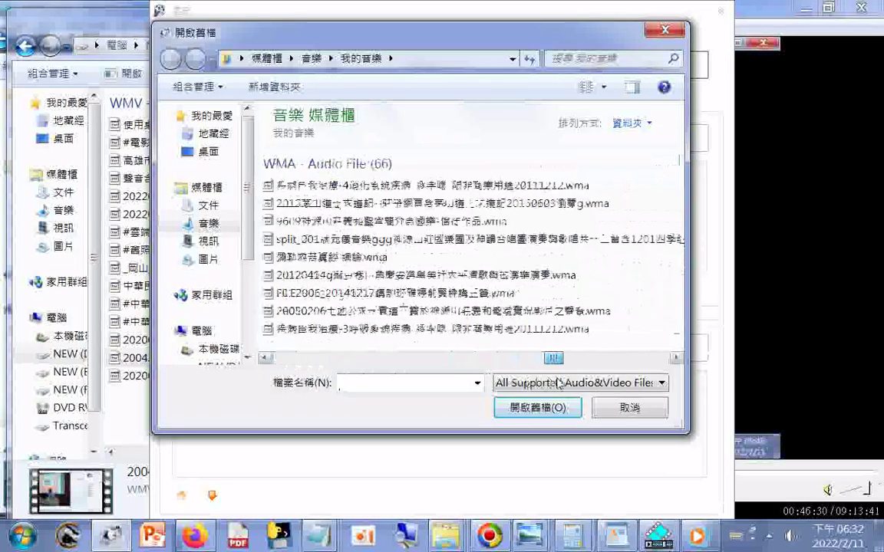
pyautogui.doubleClick(460, 330)
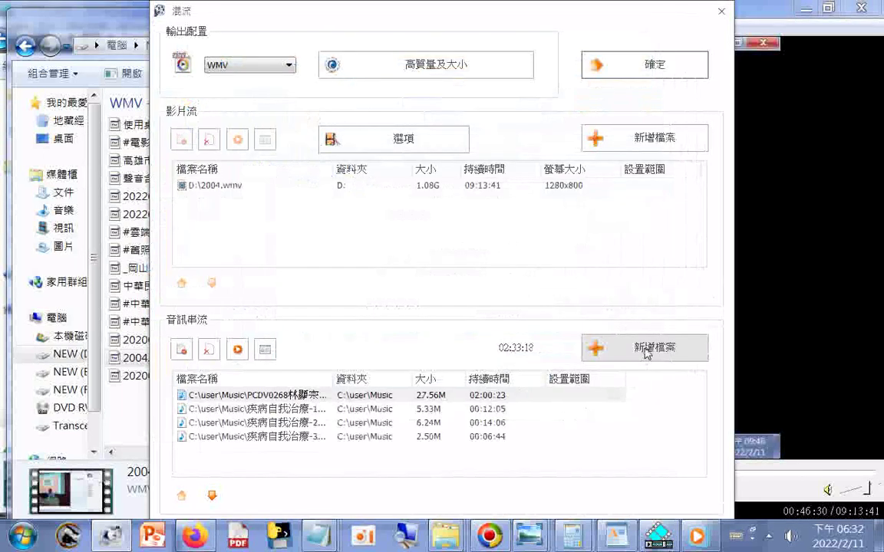
pyautogui.click(647, 352)
pyautogui.moveTo(286, 361); pyautogui.dragTo(535, 327)
pyautogui.click(398, 192)
pyautogui.doubleClick(397, 191)
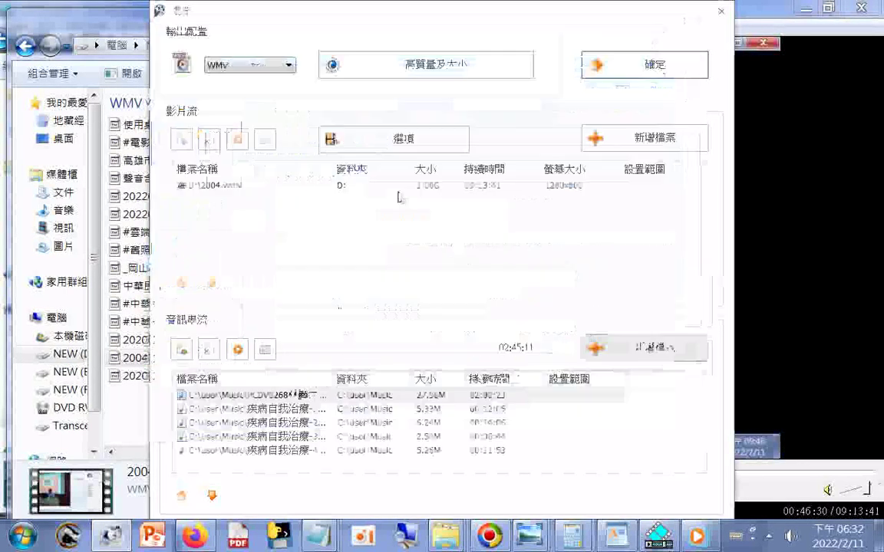
# Add the WMA file 疾病自我治療-5-9test from the My Music folder to the audio stream list.
pyautogui.click(628, 346)
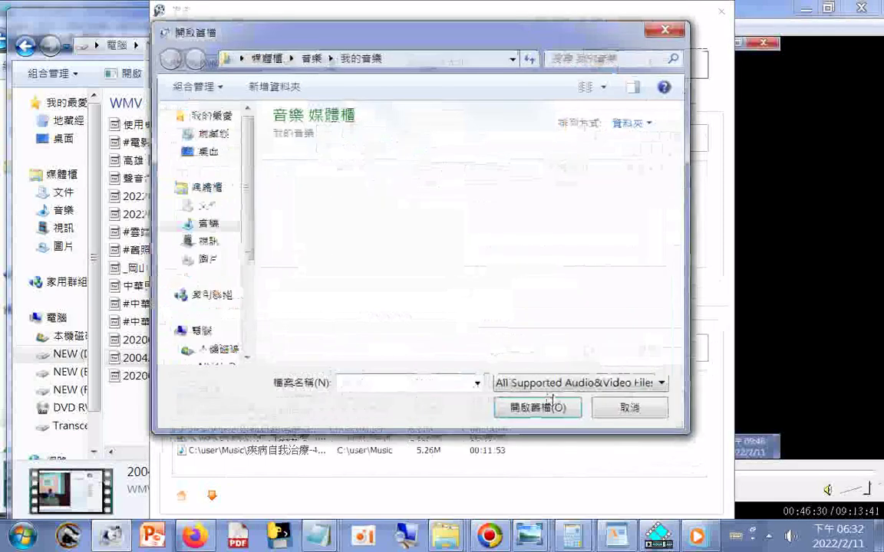
pyautogui.moveTo(283, 356); pyautogui.dragTo(499, 367)
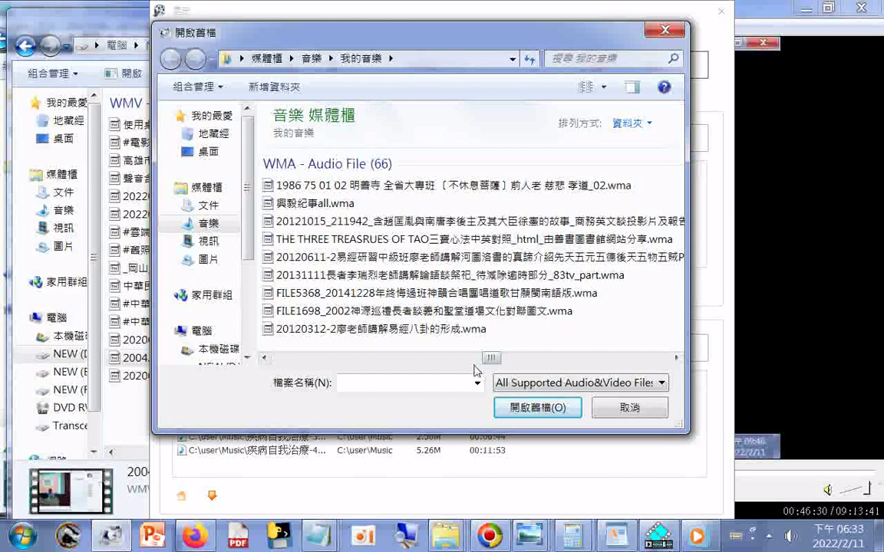
pyautogui.click(464, 366)
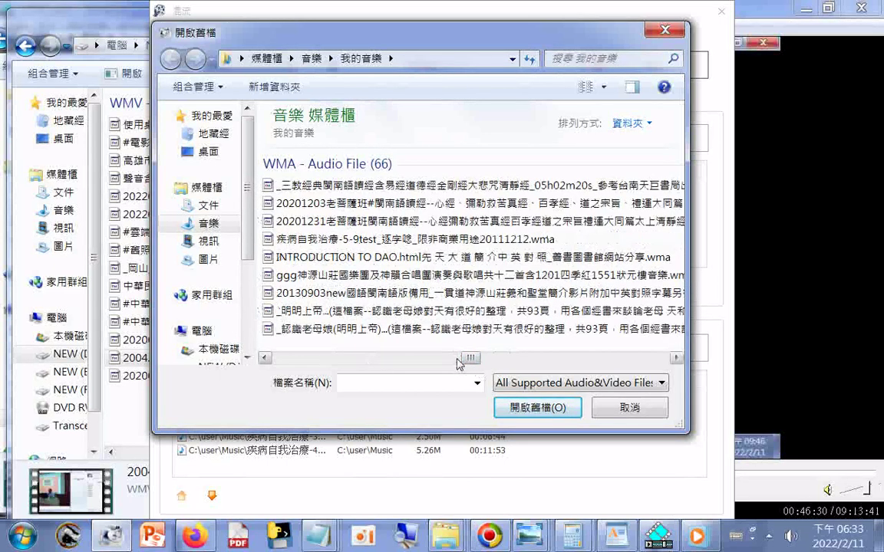
pyautogui.click(419, 240)
pyautogui.doubleClick(419, 240)
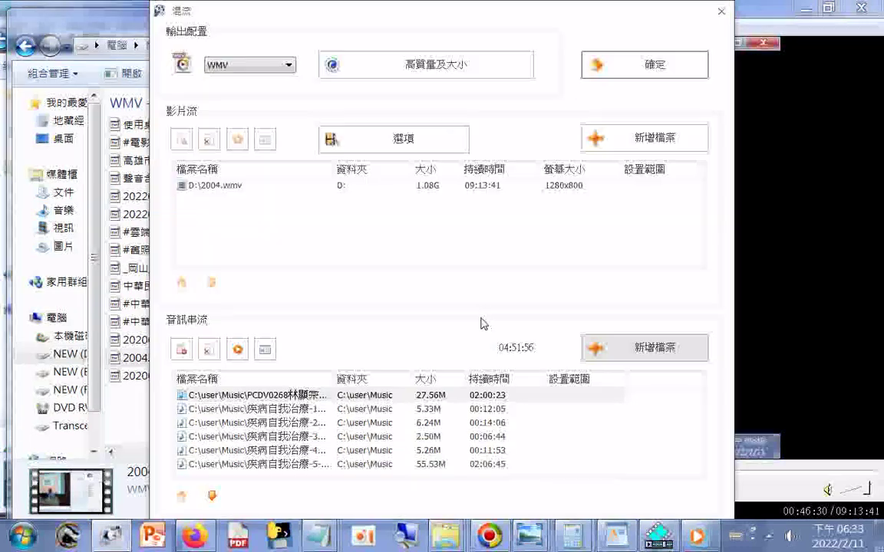
# Add the MP3 file _備用簡介_莎士比亞的名言佳句 from the My Music folder (我的音樂) to the audio stream list.
pyautogui.click(627, 350)
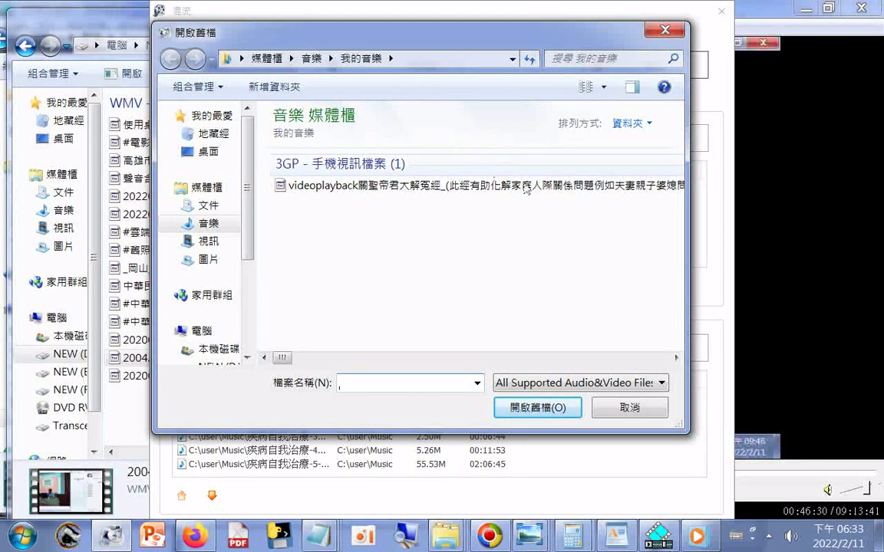
pyautogui.moveTo(401, 42); pyautogui.dragTo(842, 29)
pyautogui.moveTo(705, 57); pyautogui.dragTo(590, 55)
pyautogui.click(135, 415)
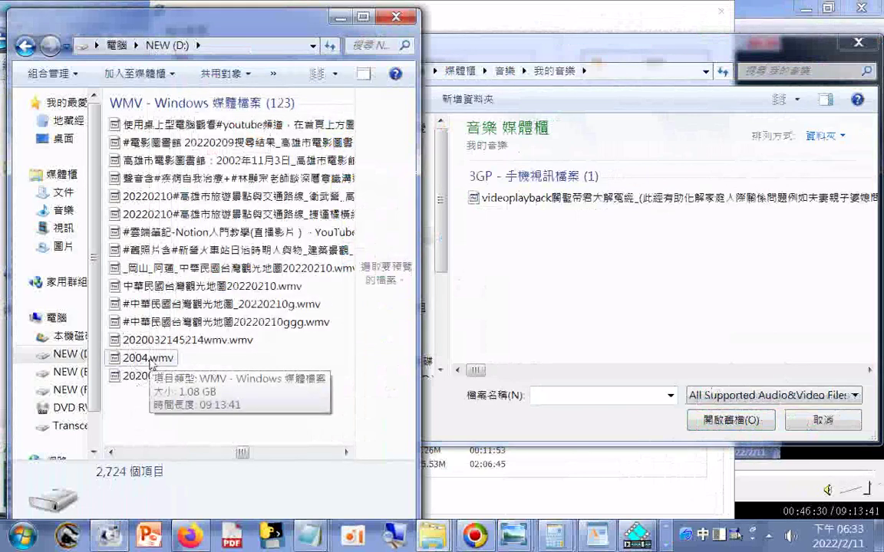
pyautogui.click(537, 374)
pyautogui.moveTo(492, 372); pyautogui.dragTo(584, 371)
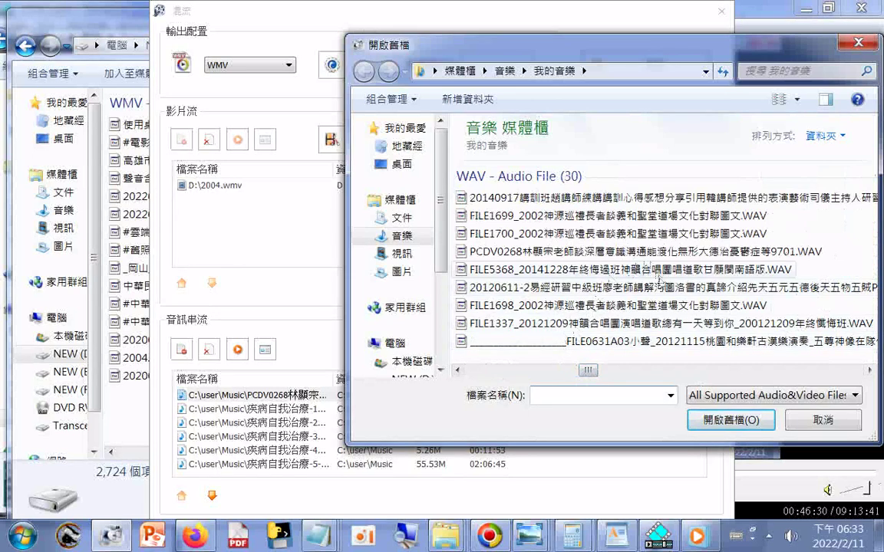
pyautogui.click(530, 371)
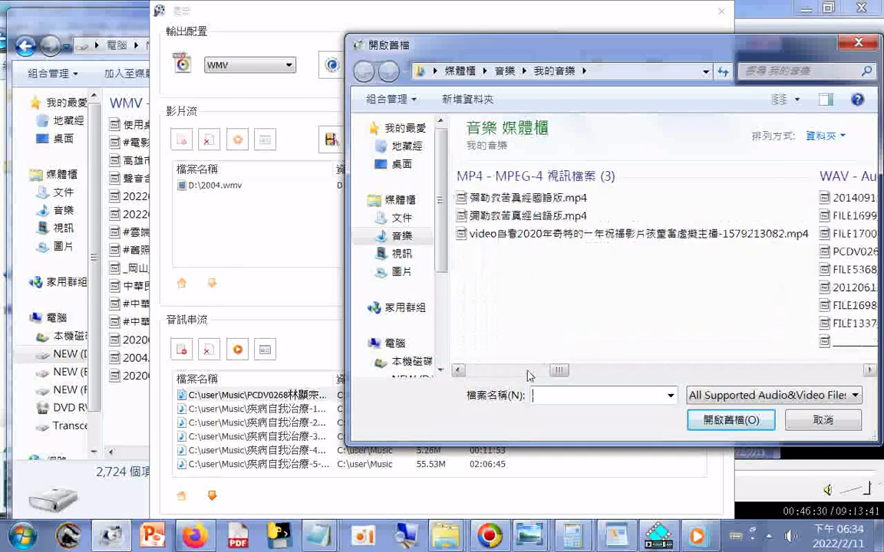
pyautogui.click(520, 372)
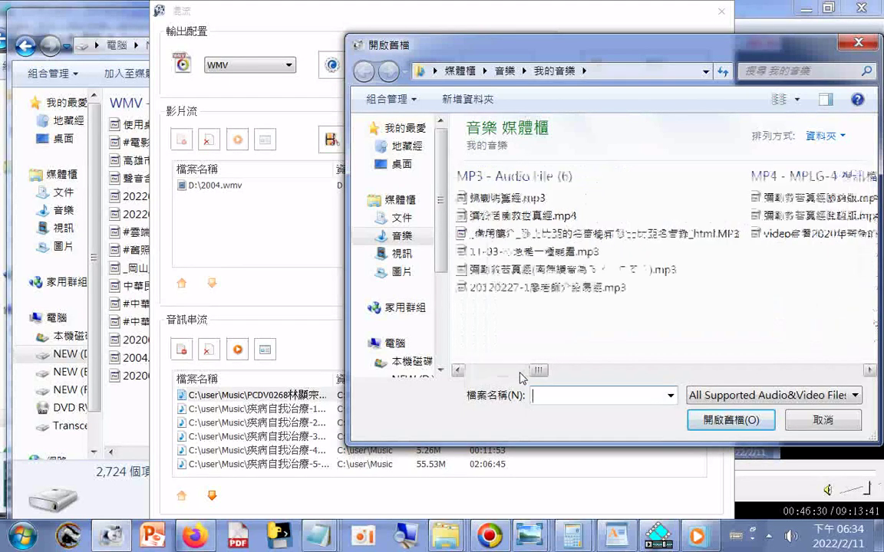
pyautogui.doubleClick(510, 242)
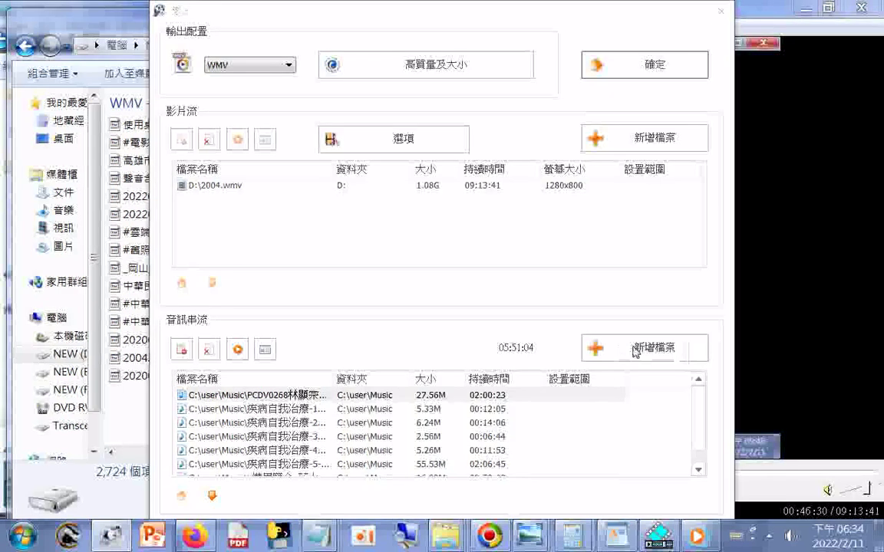
# Add the WAV file 92詩經吟唱.wav from the My Music folder to the audio stream list.
pyautogui.click(637, 348)
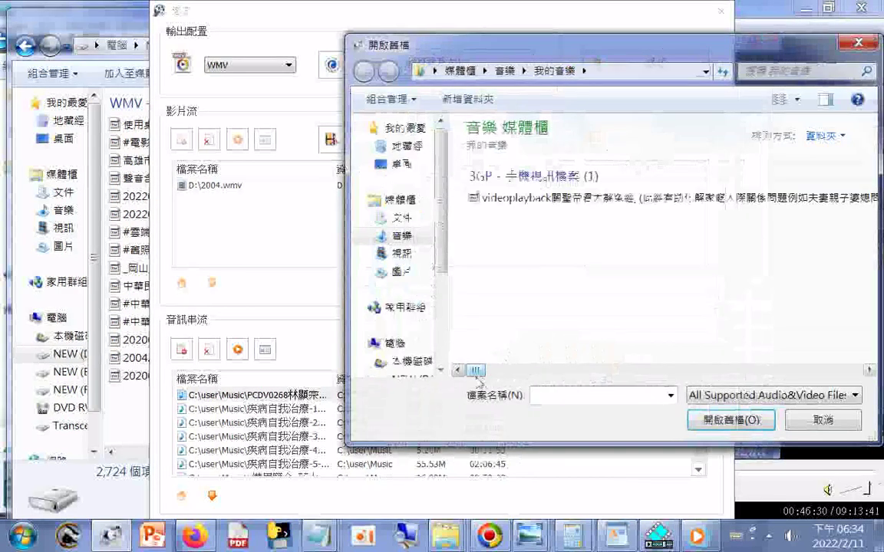
pyautogui.click(558, 372)
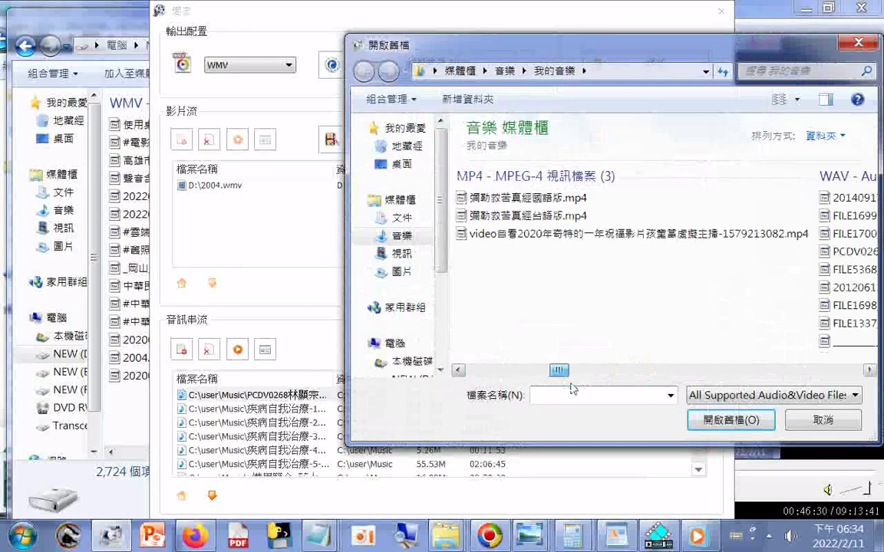
pyautogui.moveTo(560, 386); pyautogui.dragTo(601, 392)
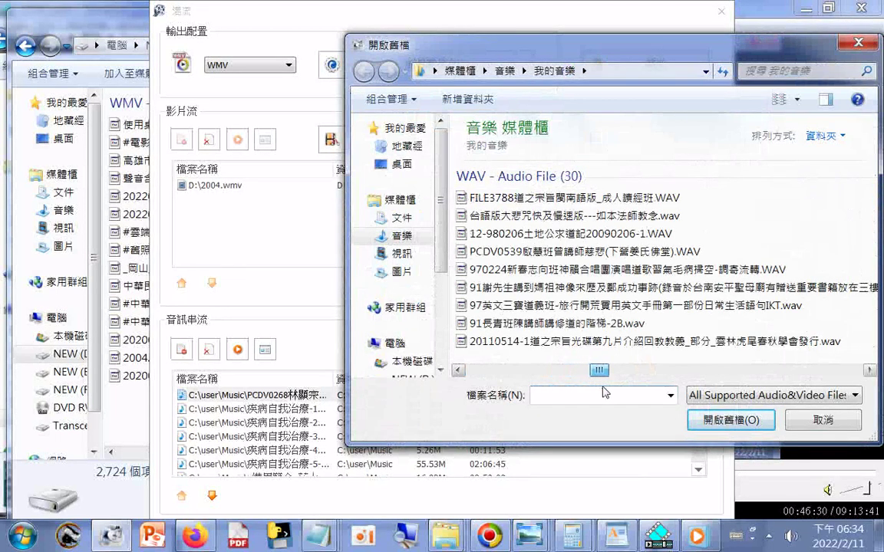
pyautogui.moveTo(604, 393); pyautogui.dragTo(626, 388)
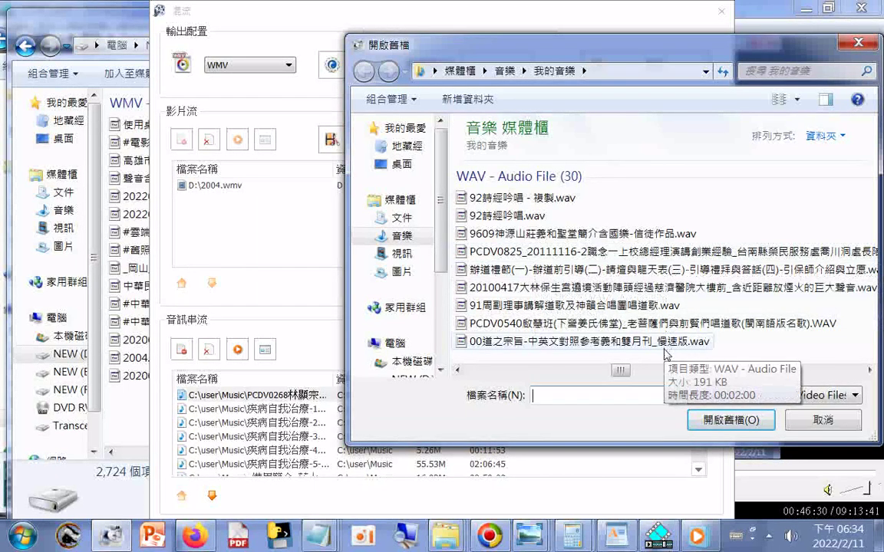
pyautogui.doubleClick(508, 215)
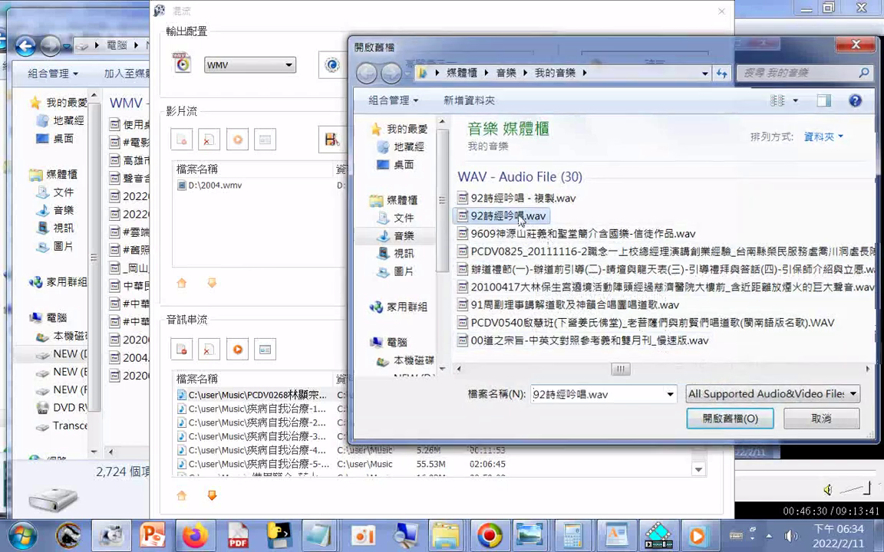
# Add the 20120227-1 MP3 recording introducing 易經 from the My Music folder to the audio stream list.
pyautogui.click(632, 350)
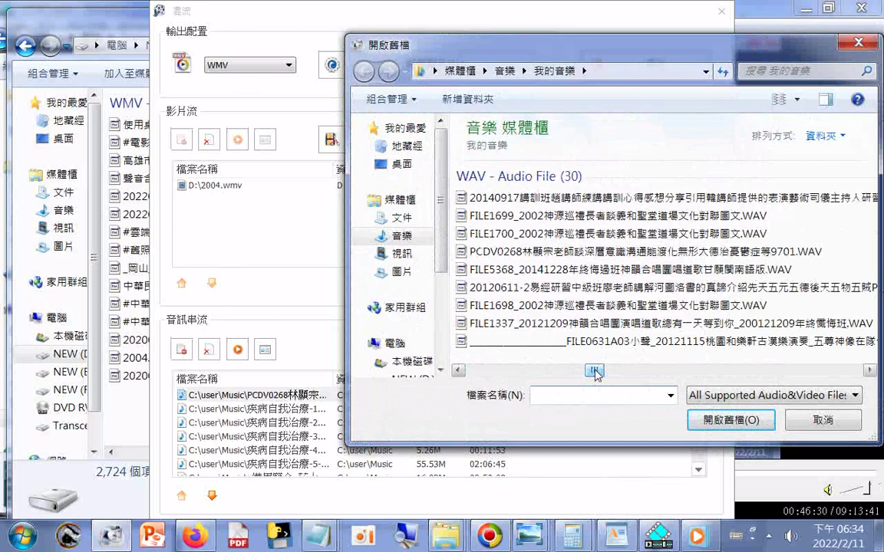
pyautogui.moveTo(595, 372); pyautogui.dragTo(499, 373)
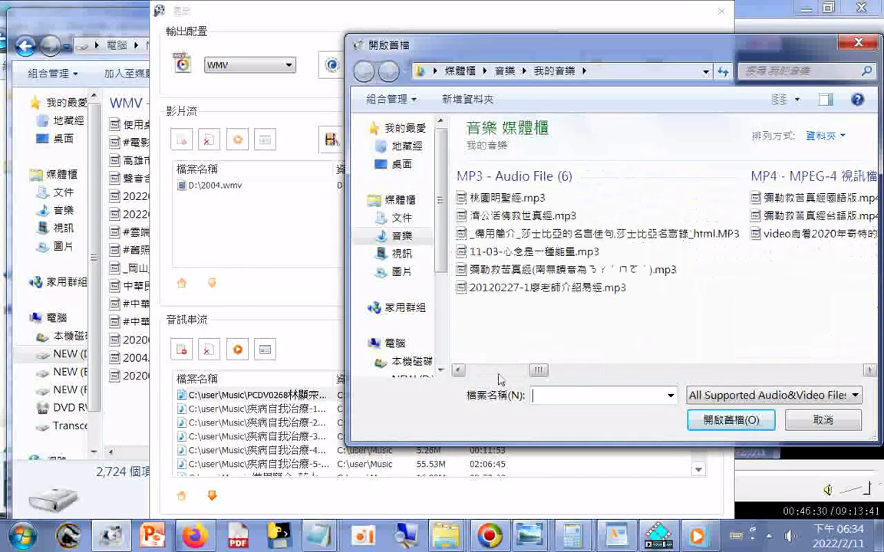
pyautogui.doubleClick(546, 288)
# Add the WAV recording 20120611-2易經研習中級班 from the My Music folder to the audio stream list.
pyautogui.click(628, 359)
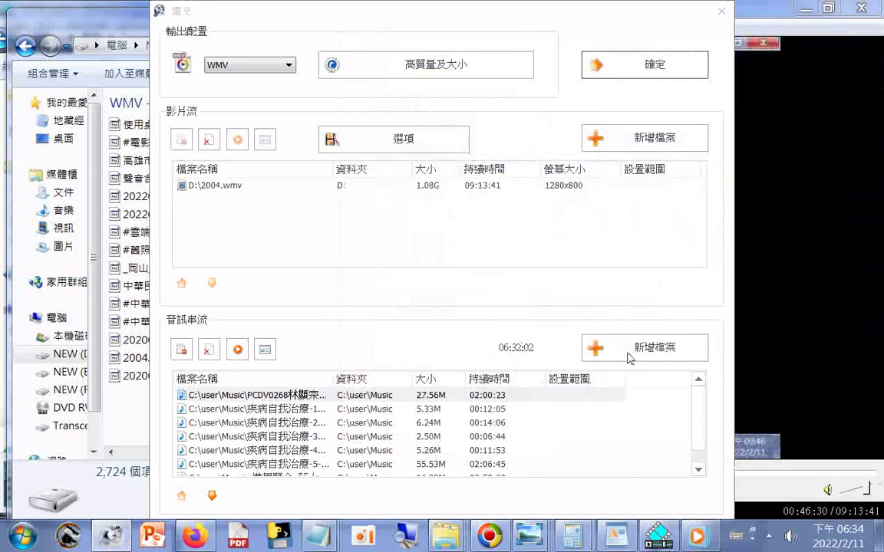
pyautogui.scroll(-5, 553, 307)
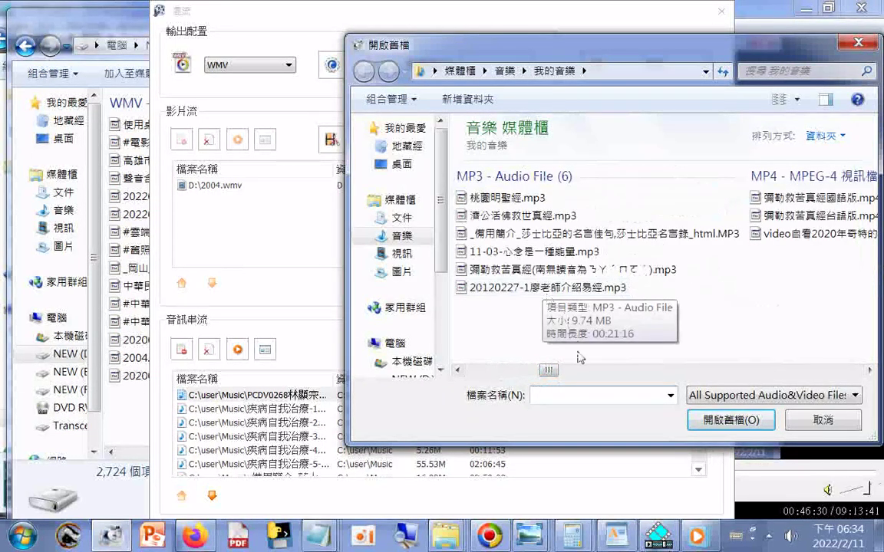
pyautogui.scroll(-3, 589, 376)
pyautogui.scroll(-3, 588, 375)
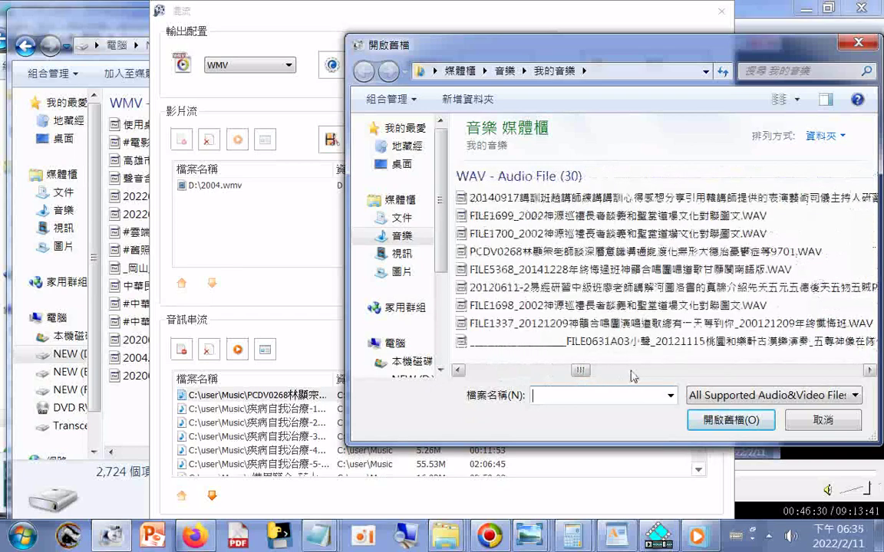
pyautogui.doubleClick(622, 287)
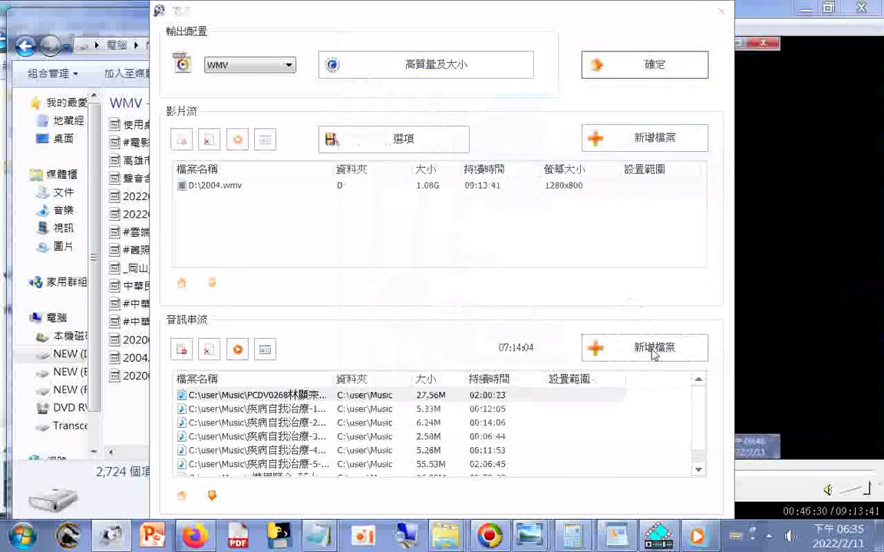
# Try to add the MIDI file 師尊師母真傳妙道歌.mid to the audio stream list.
pyautogui.click(645, 347)
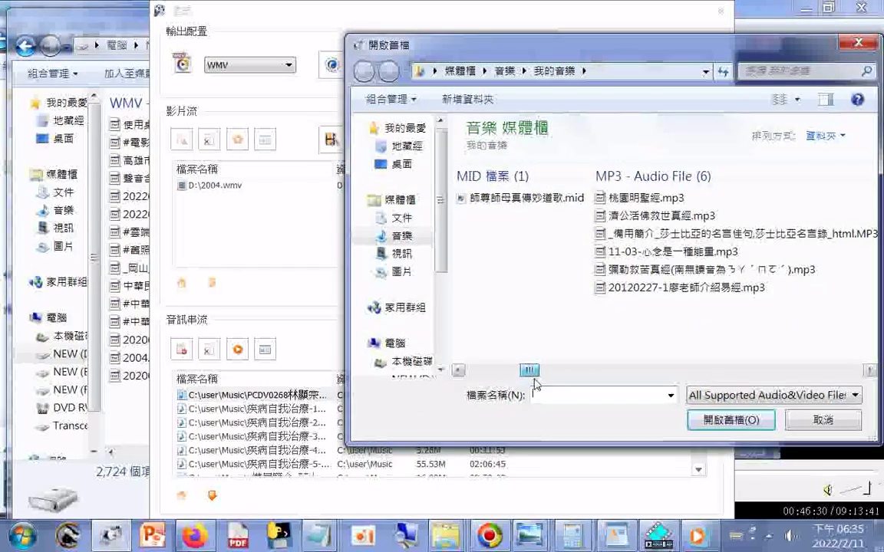
pyautogui.doubleClick(529, 198)
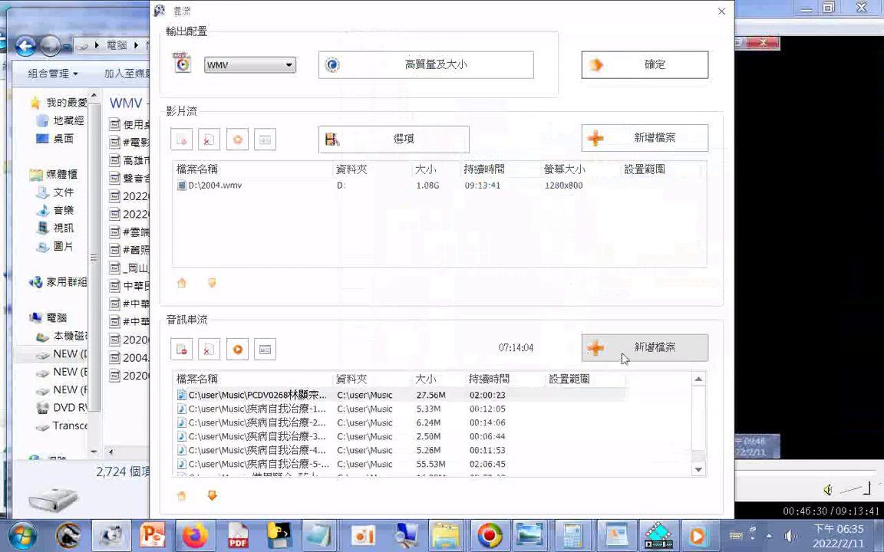
# Add the WMA file starting with INTRODUCTION TO DAO.html from the My Music folder to the audio stream list.
pyautogui.click(623, 358)
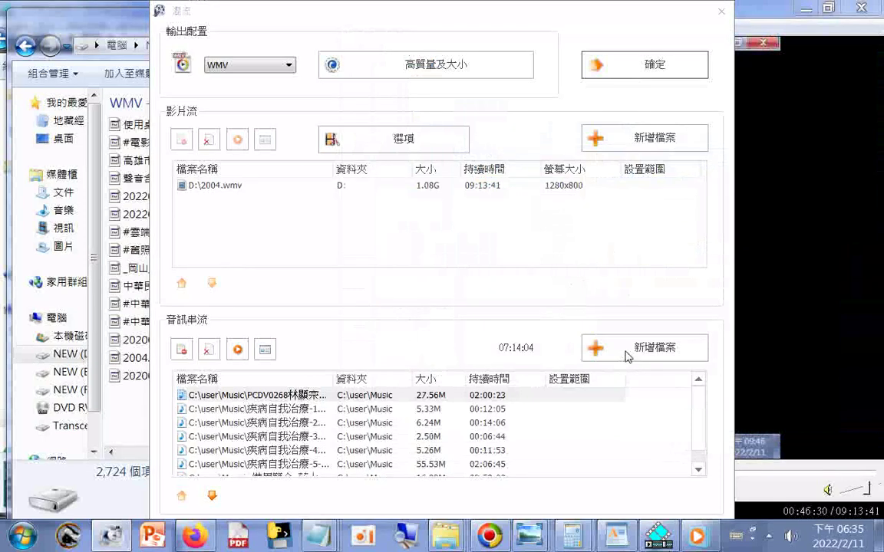
pyautogui.moveTo(477, 372); pyautogui.dragTo(614, 384)
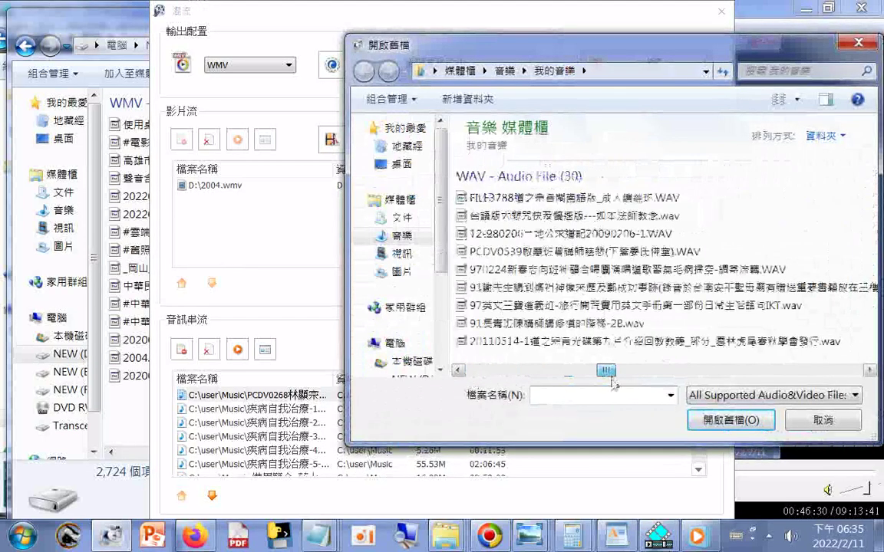
pyautogui.moveTo(613, 383); pyautogui.dragTo(666, 382)
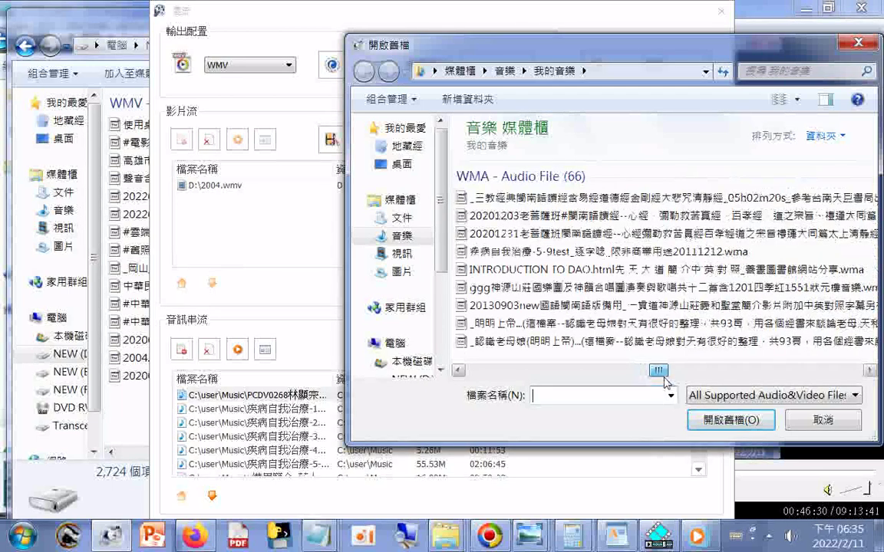
pyautogui.moveTo(665, 382); pyautogui.dragTo(667, 384)
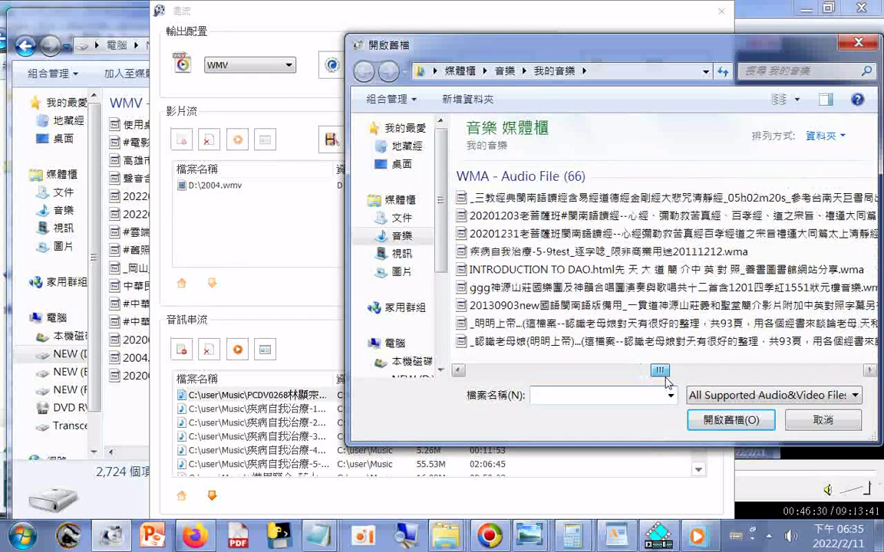
pyautogui.doubleClick(627, 269)
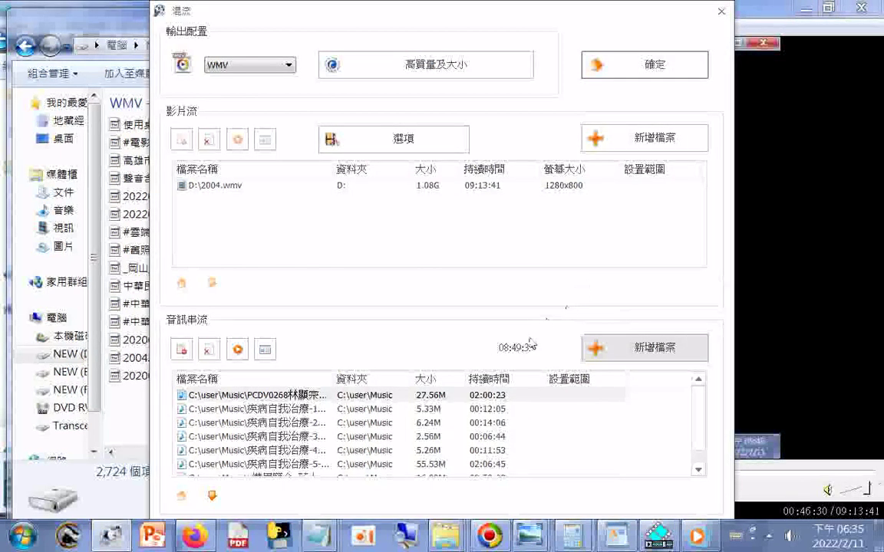
# Add the WAV file 97英文三寶道義班-旅行開荒實用英文手冊第一部份日常生活語句IKT.wav from the My Music folder to the audio stream list.
pyautogui.click(603, 355)
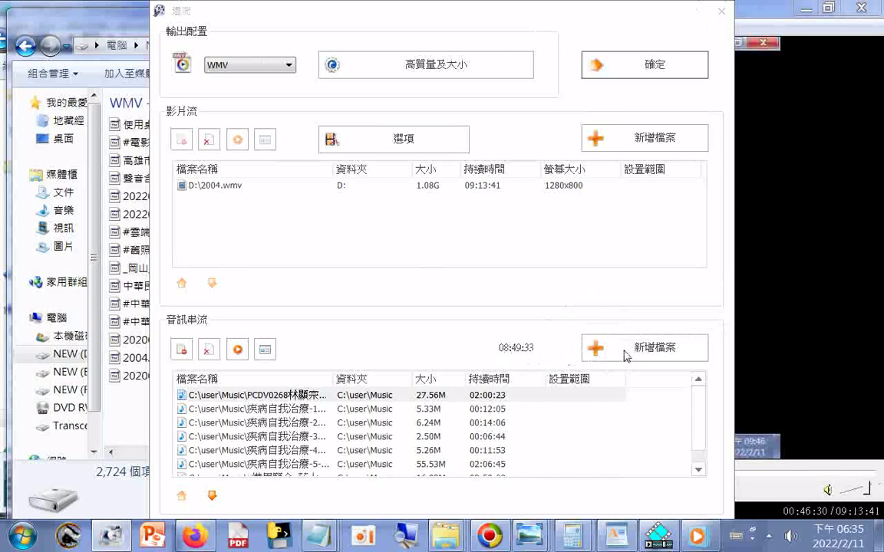
pyautogui.moveTo(487, 372); pyautogui.dragTo(606, 388)
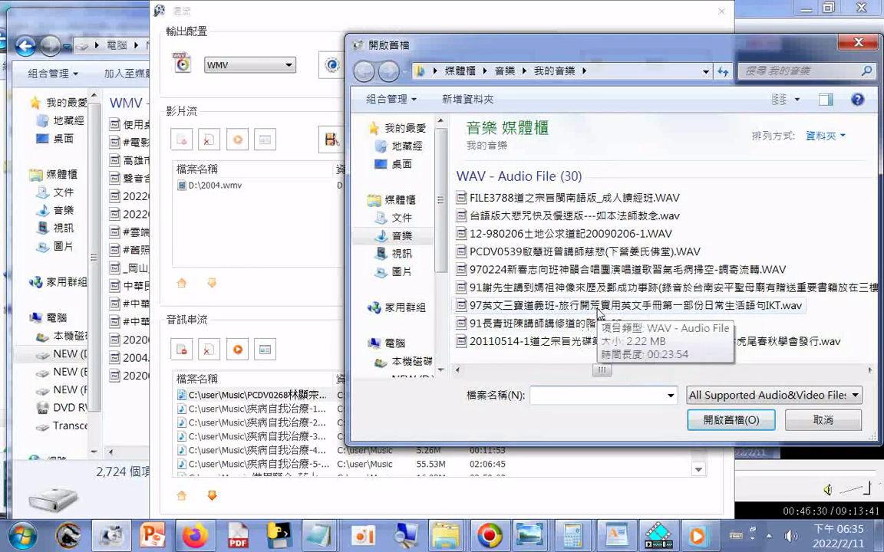
pyautogui.doubleClick(598, 307)
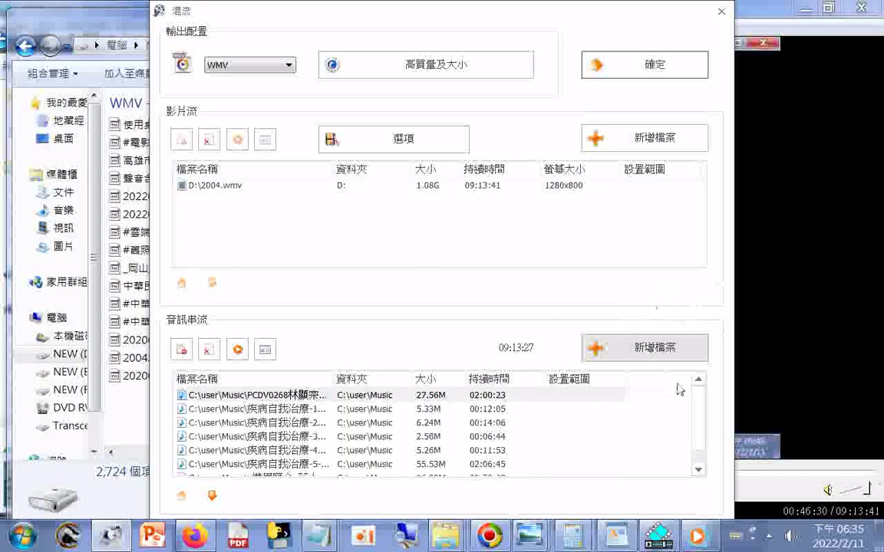
# Confirm the mux setup with its video and audio streams and start converting the queued job.
pyautogui.click(643, 68)
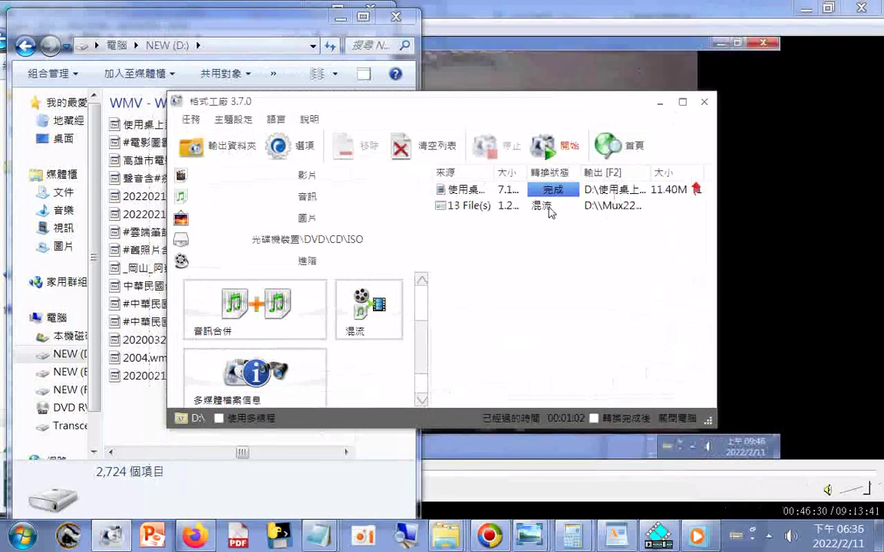
pyautogui.click(553, 146)
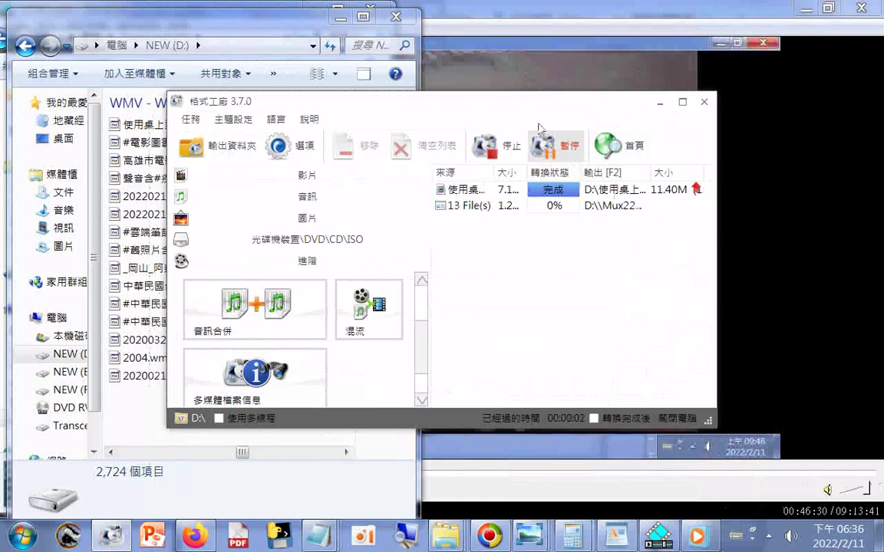